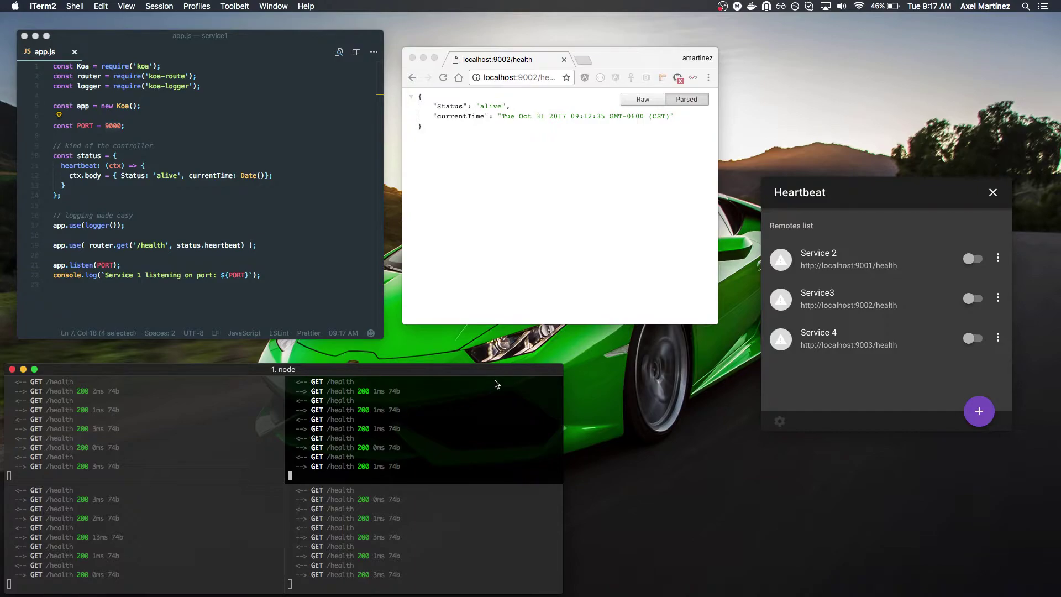
Stop the service3 server process running in the terminal.
{"action": "left_click", "coordinate": [261, 411]}
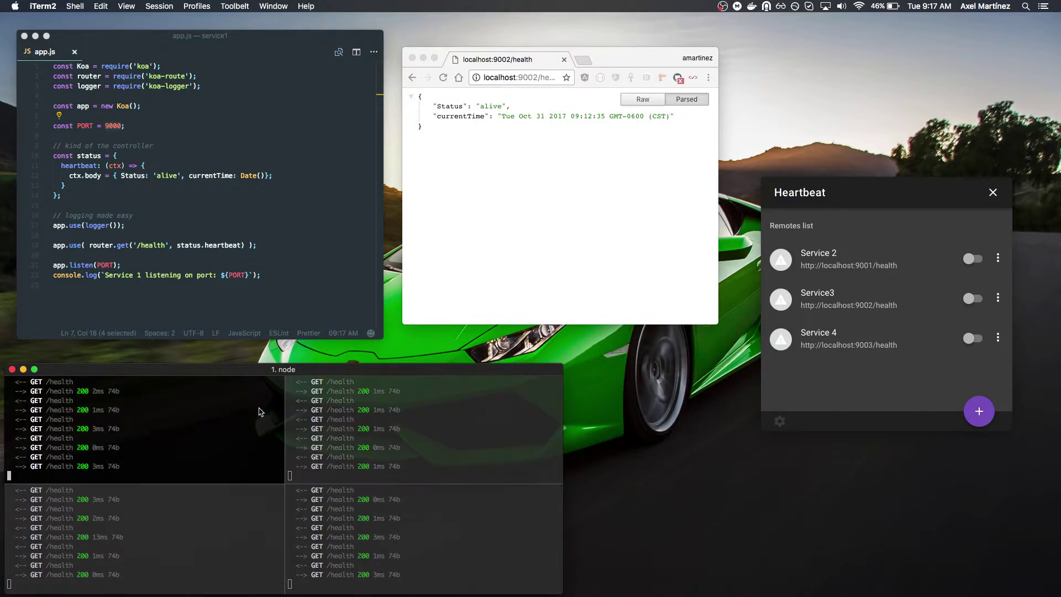
{"action": "left_click", "coordinate": [258, 528]}
{"action": "left_click", "coordinate": [375, 542]}
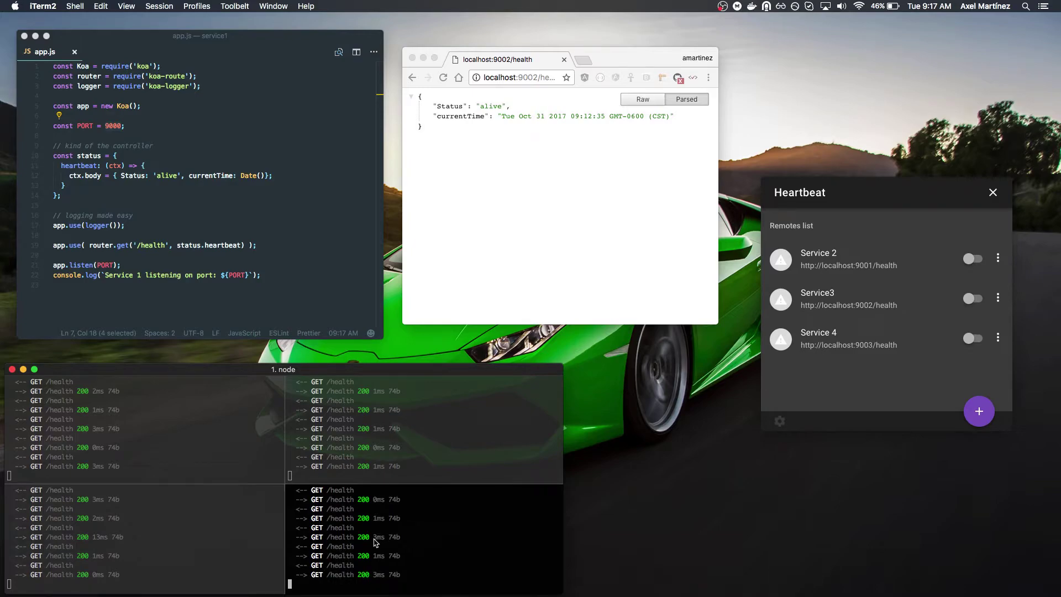
{"action": "key", "text": "ctrl+c"}
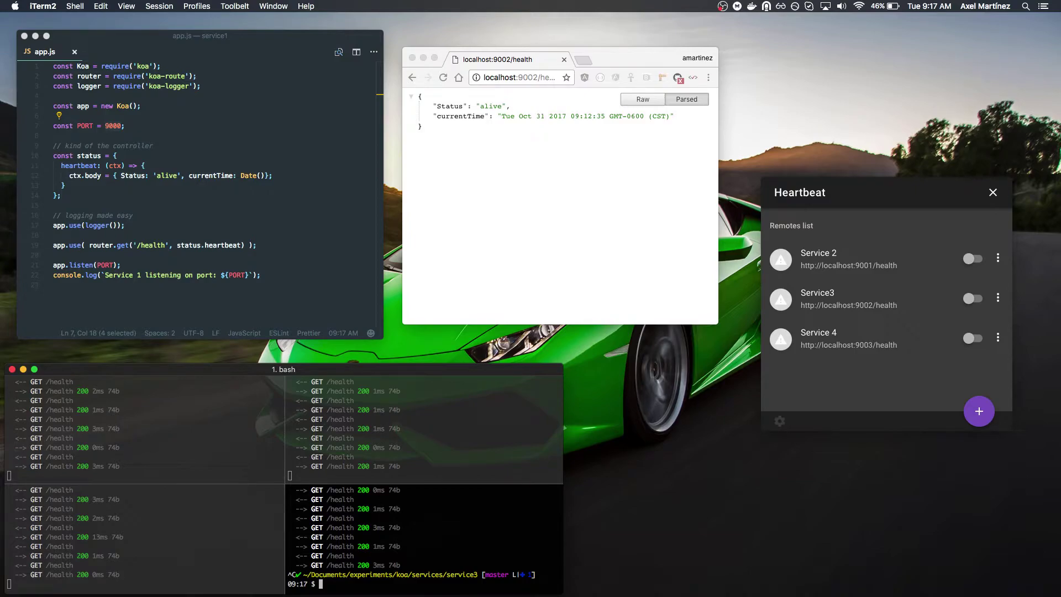
Switch to Chrome and load the health endpoint at localhost:9001/health.
{"action": "left_click", "coordinate": [539, 250]}
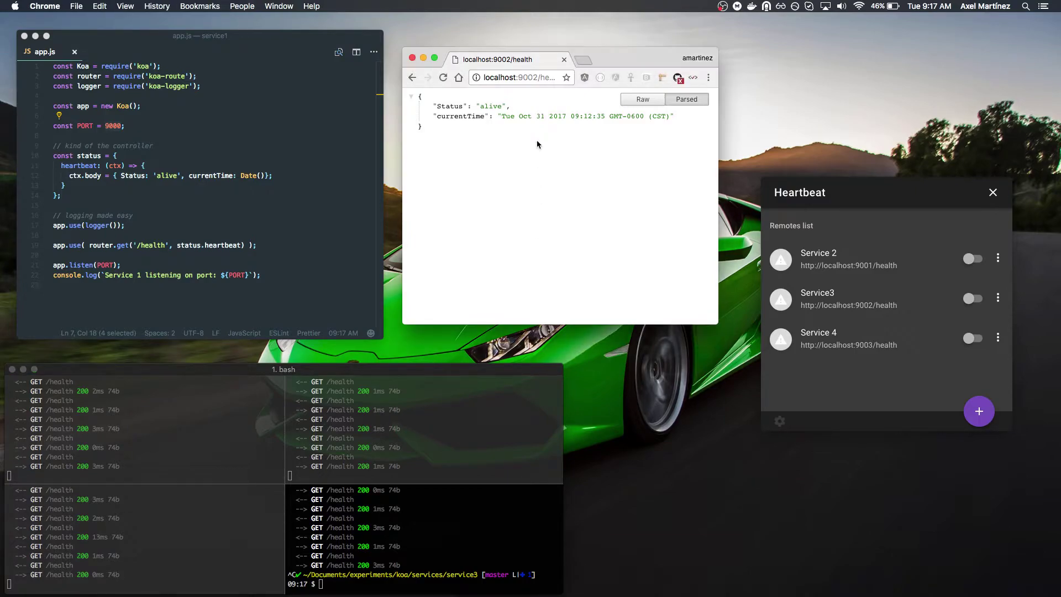
{"action": "left_click", "coordinate": [534, 79]}
{"action": "left_click", "coordinate": [535, 78]}
{"action": "key", "text": "BackSpace"}
{"action": "type", "text": "1"}
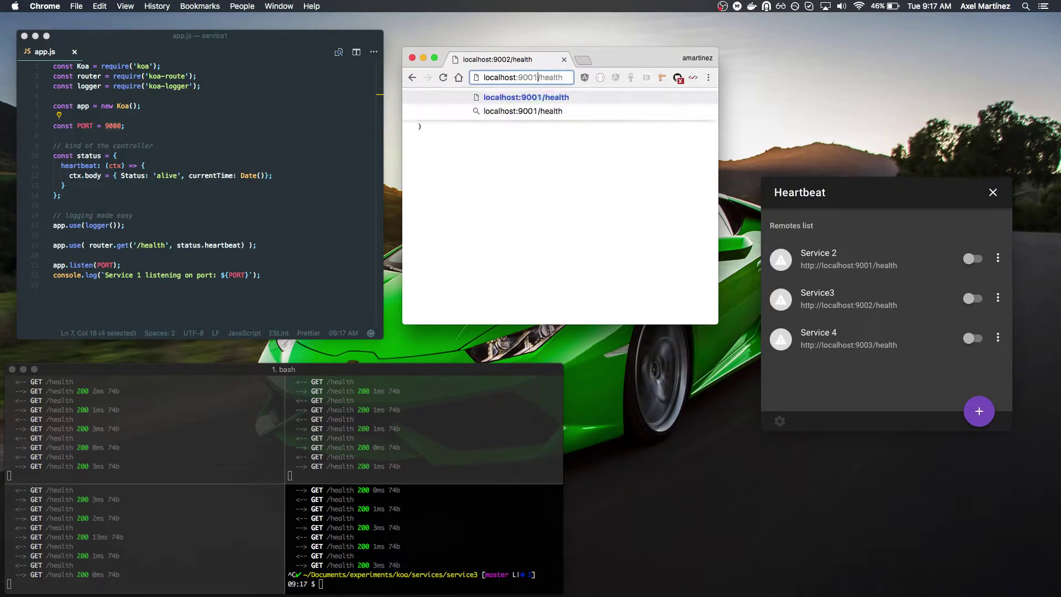
{"action": "key", "text": "Return"}
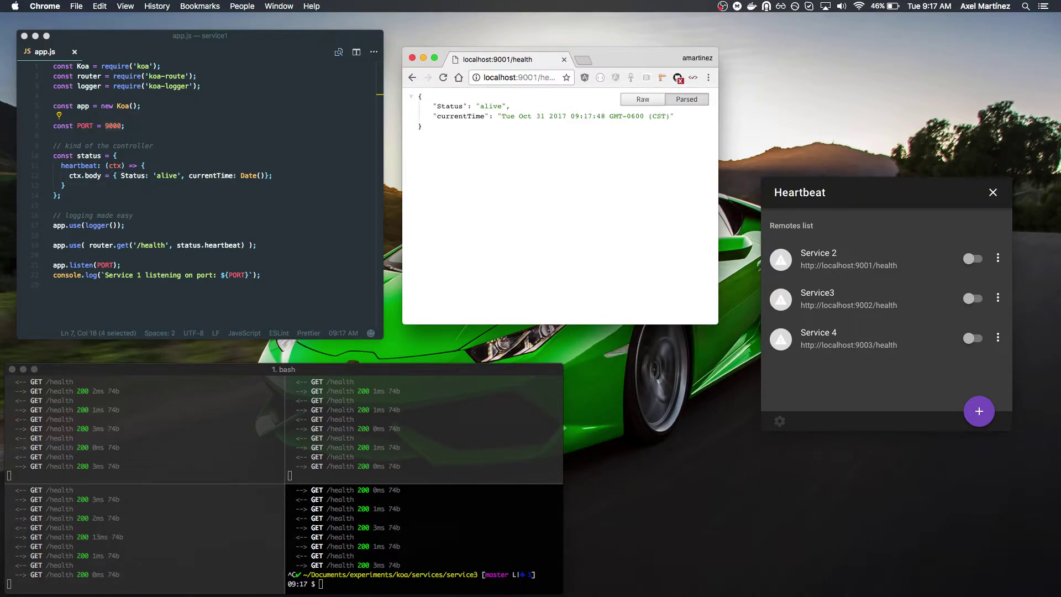
Switch to the code editor and highlight the word health in the router.get route of app.js.
{"action": "left_click", "coordinate": [261, 152]}
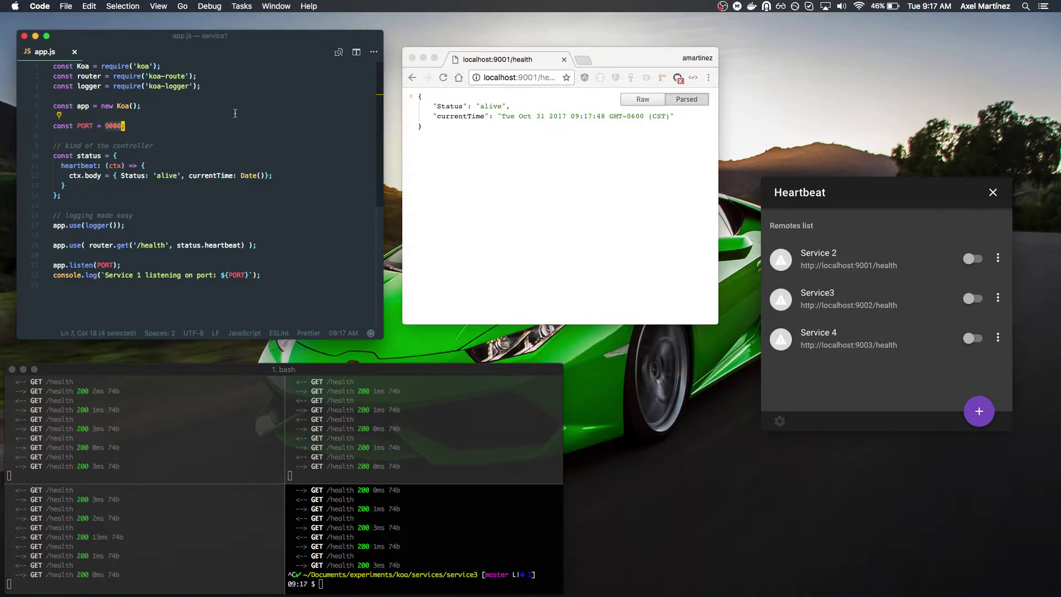
{"action": "left_click", "coordinate": [173, 194]}
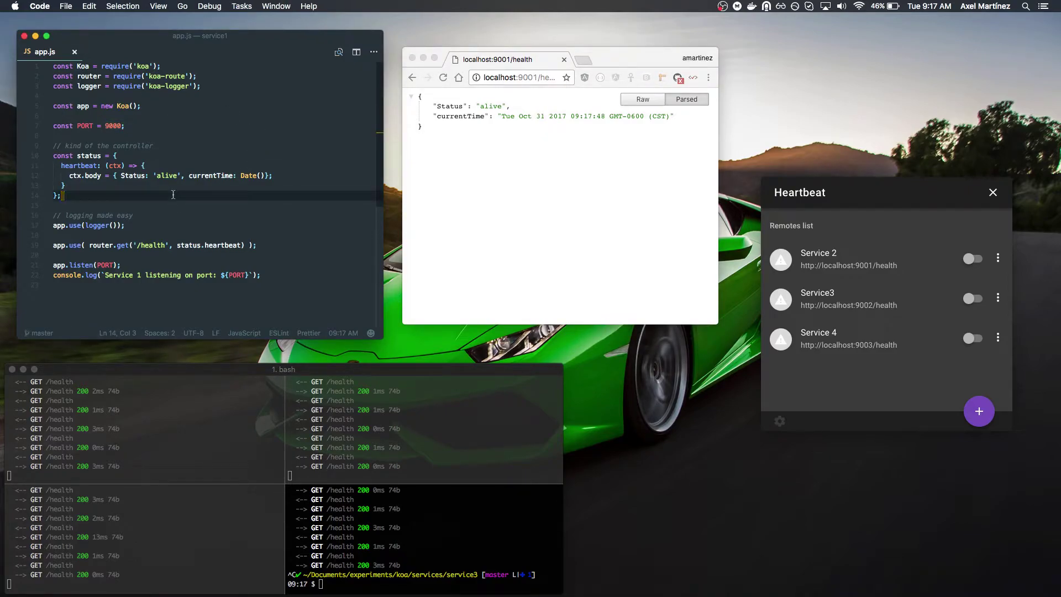
{"action": "double_click", "coordinate": [148, 246]}
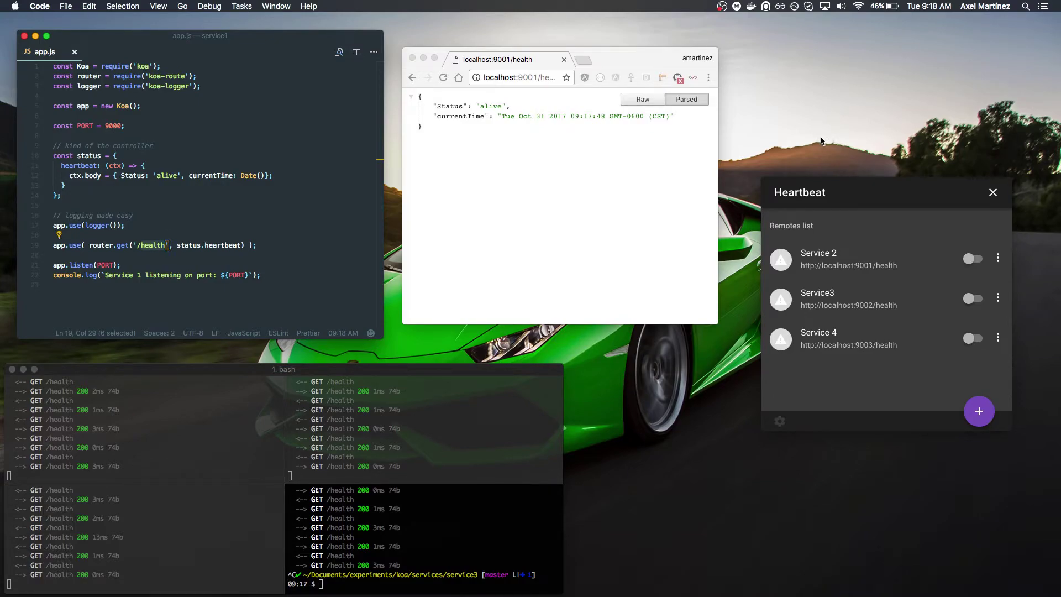
Move the Heartbeat window over the browser and enable monitoring for Service 2, Service3 and Service 4.
{"action": "left_click_drag", "start_coordinate": [905, 199], "coordinate": [581, 169]}
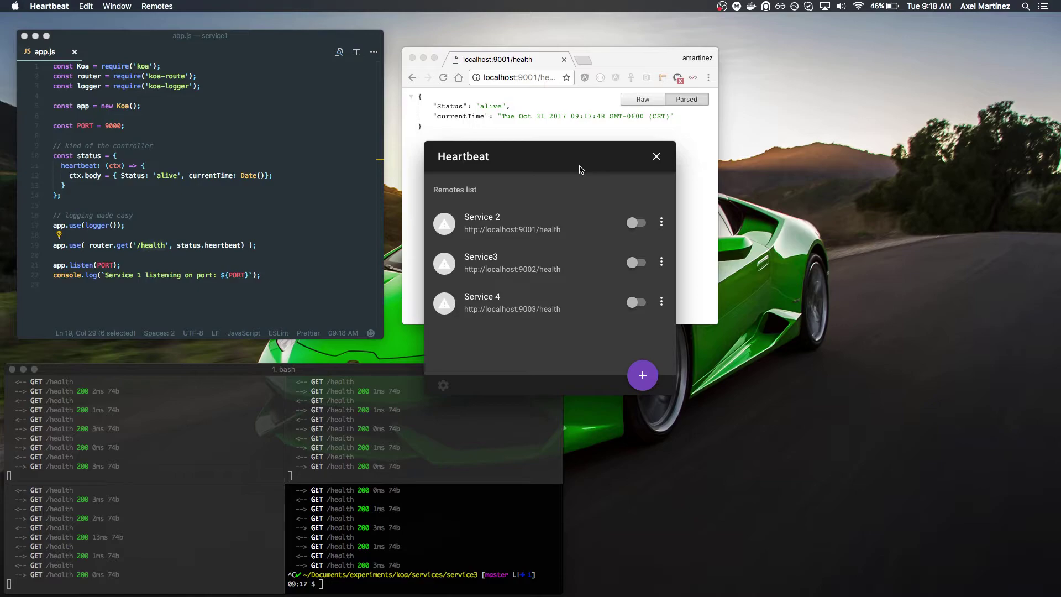
{"action": "left_click", "coordinate": [636, 223]}
{"action": "left_click", "coordinate": [639, 261]}
{"action": "left_click", "coordinate": [643, 262]}
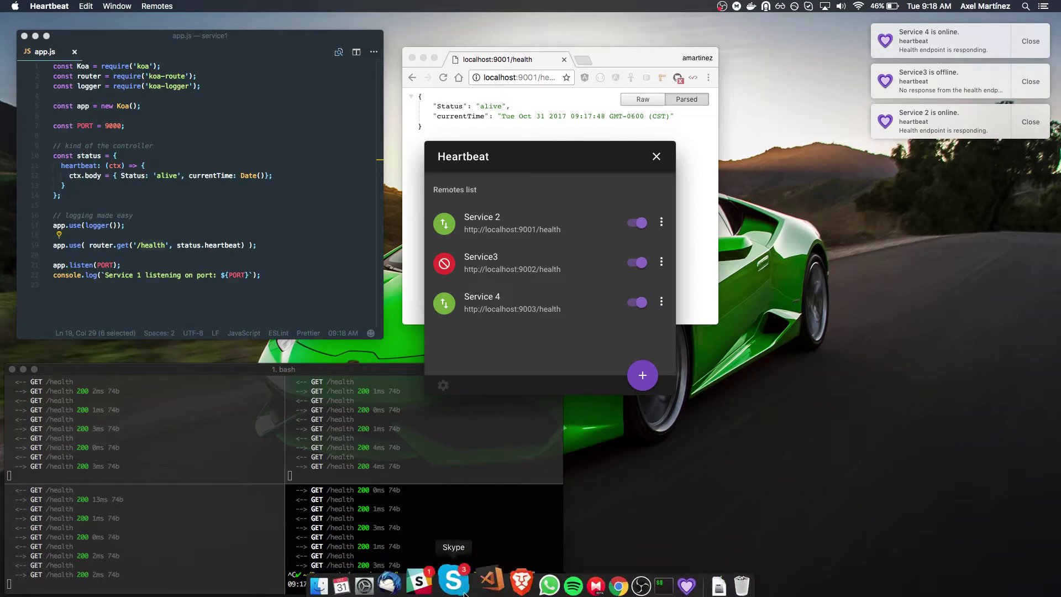
Switch to iTerm2 and restart the service3 server by running npm start.
{"action": "left_click", "coordinate": [446, 533]}
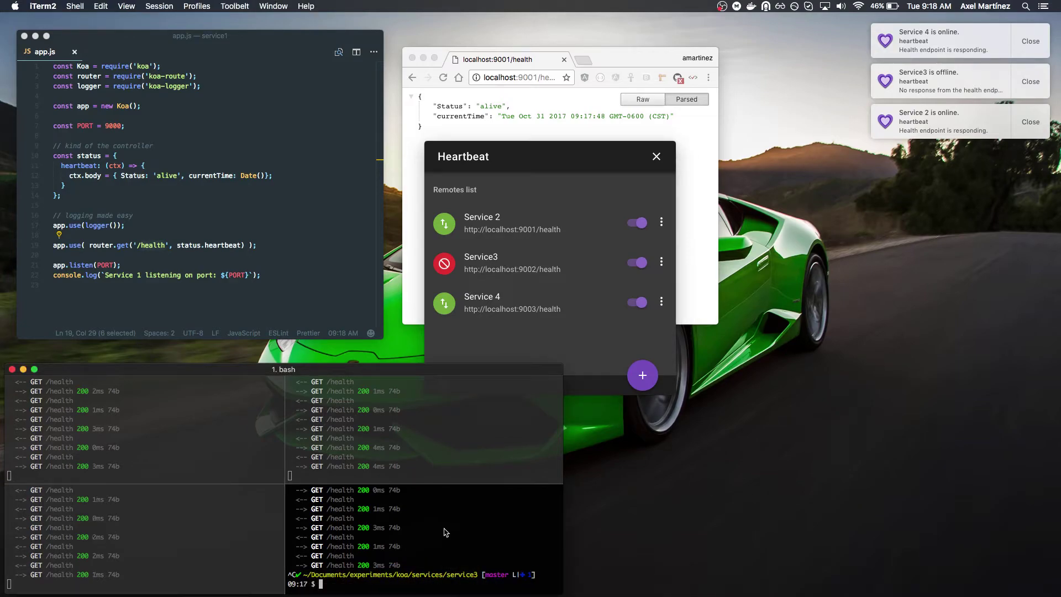
{"action": "type", "text": "npm start"}
{"action": "key", "text": "Return"}
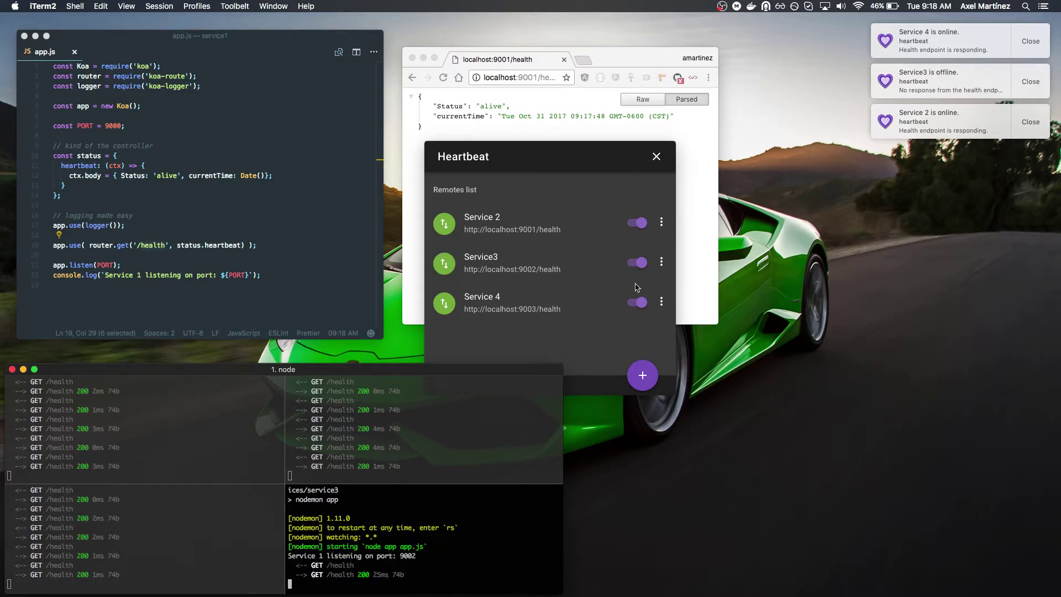
In Heartbeat, add a remote with alias Service 1 and address localhost:9000/health, leaving the interval blank, and save it.
{"action": "left_click", "coordinate": [590, 355]}
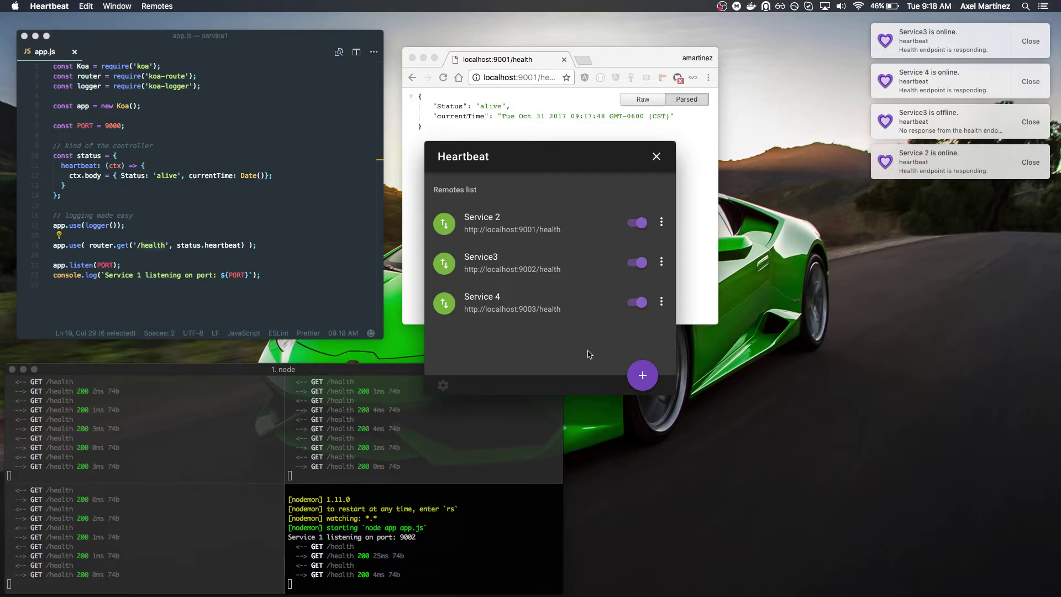
{"action": "left_click", "coordinate": [638, 377]}
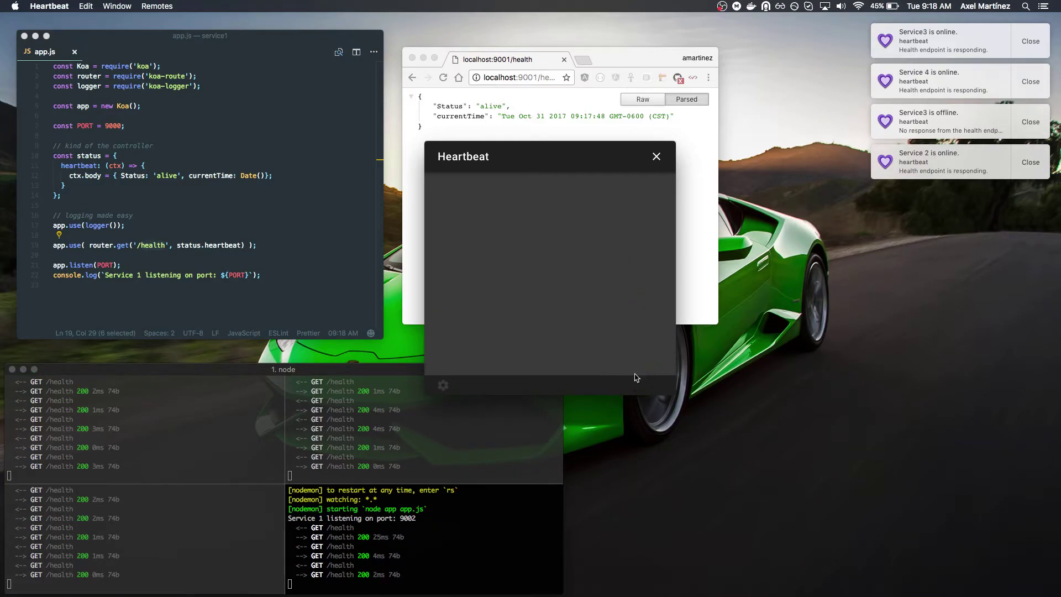
{"action": "type", "text": "Servi"}
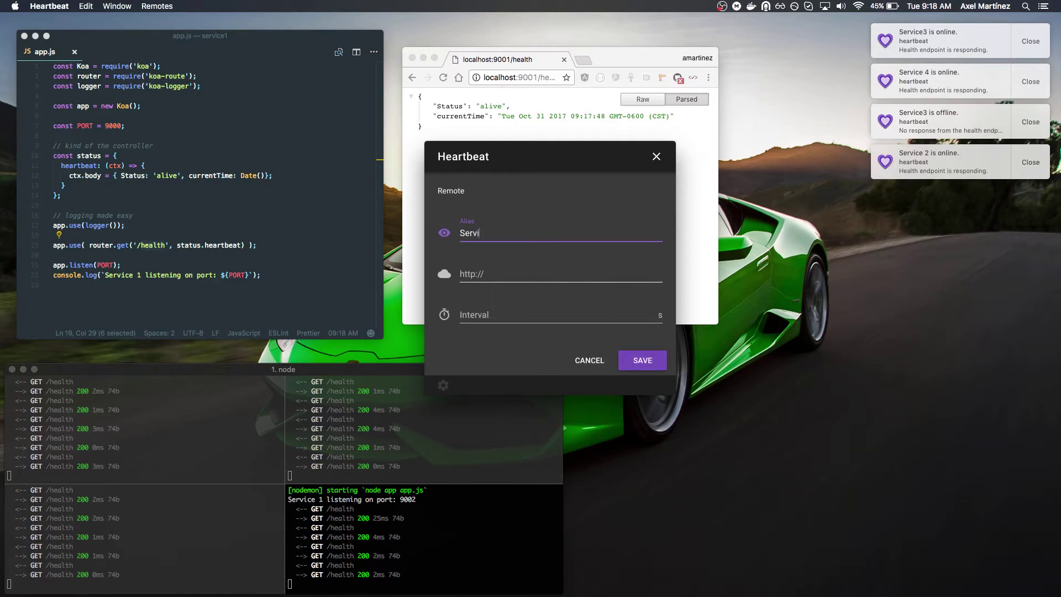
{"action": "type", "text": "ce 1"}
{"action": "key", "text": "Tab"}
{"action": "type", "text": "localh"}
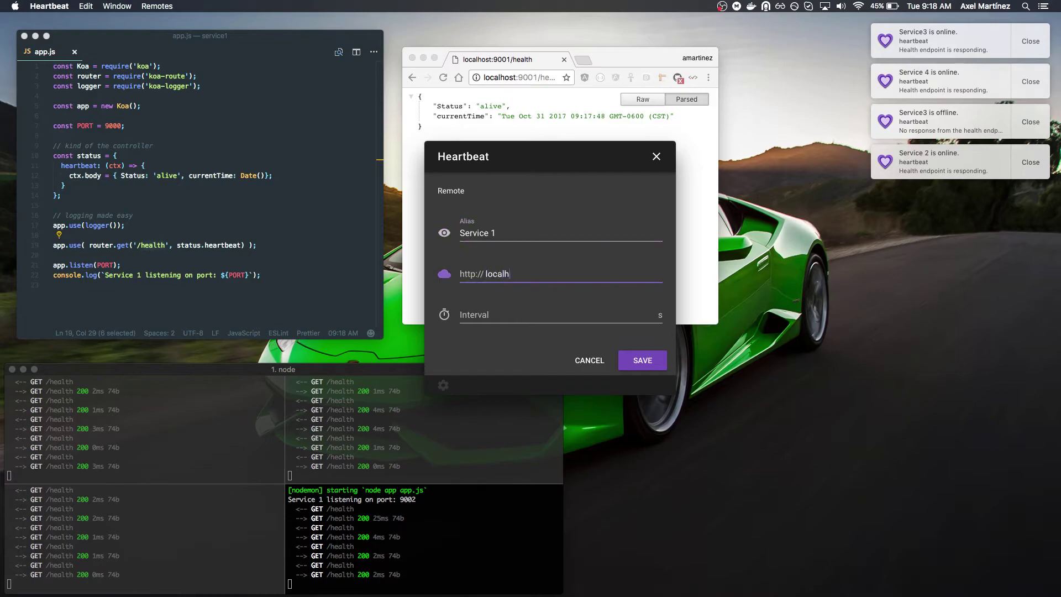
{"action": "type", "text": "ost:9000&"}
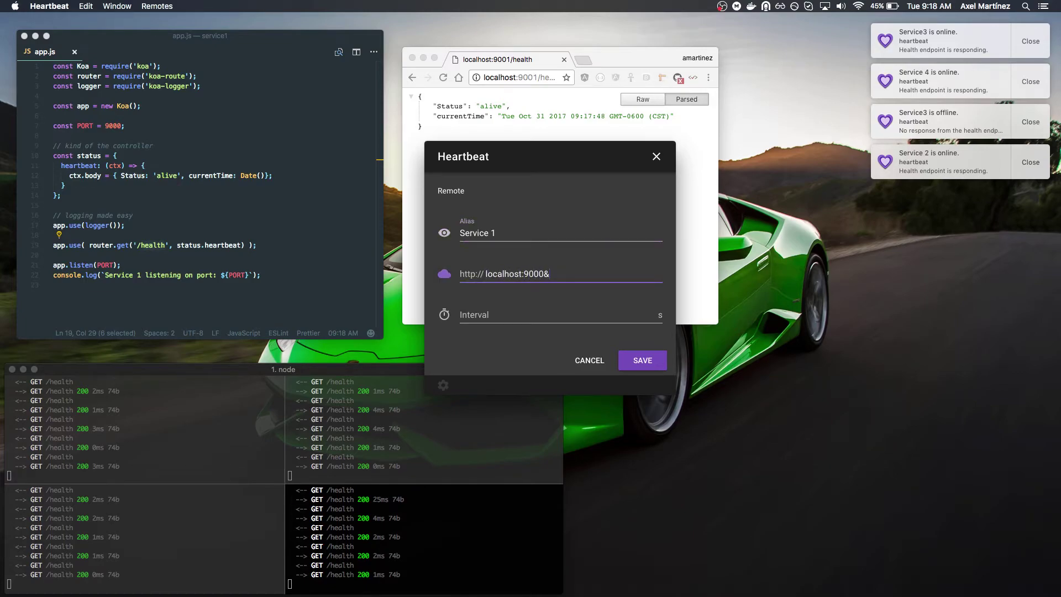
{"action": "key", "text": "BackSpace"}
{"action": "type", "text": "/health"}
{"action": "left_click", "coordinate": [562, 309]}
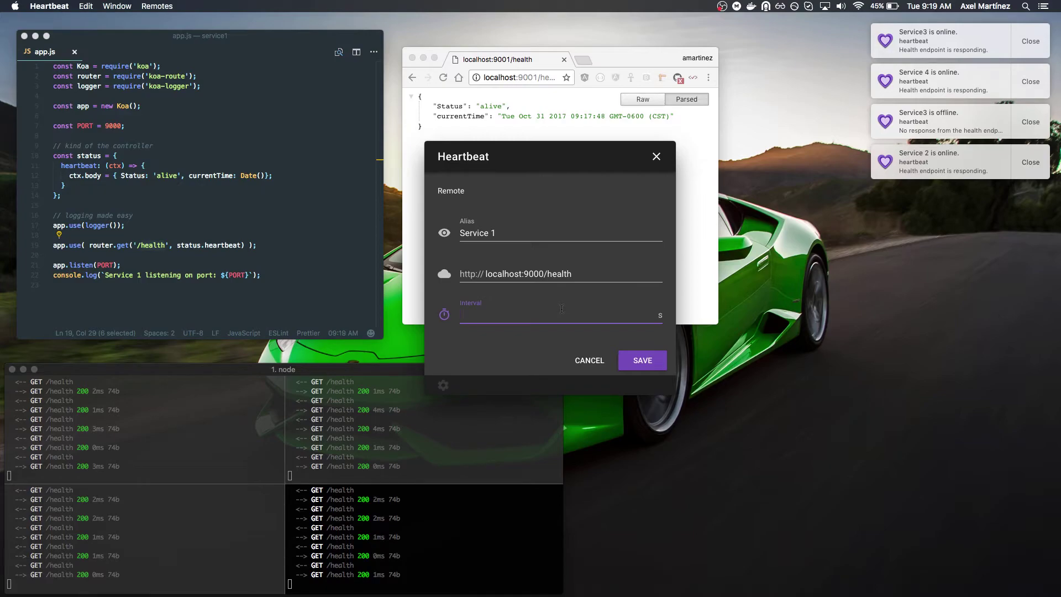
{"action": "left_click", "coordinate": [633, 365]}
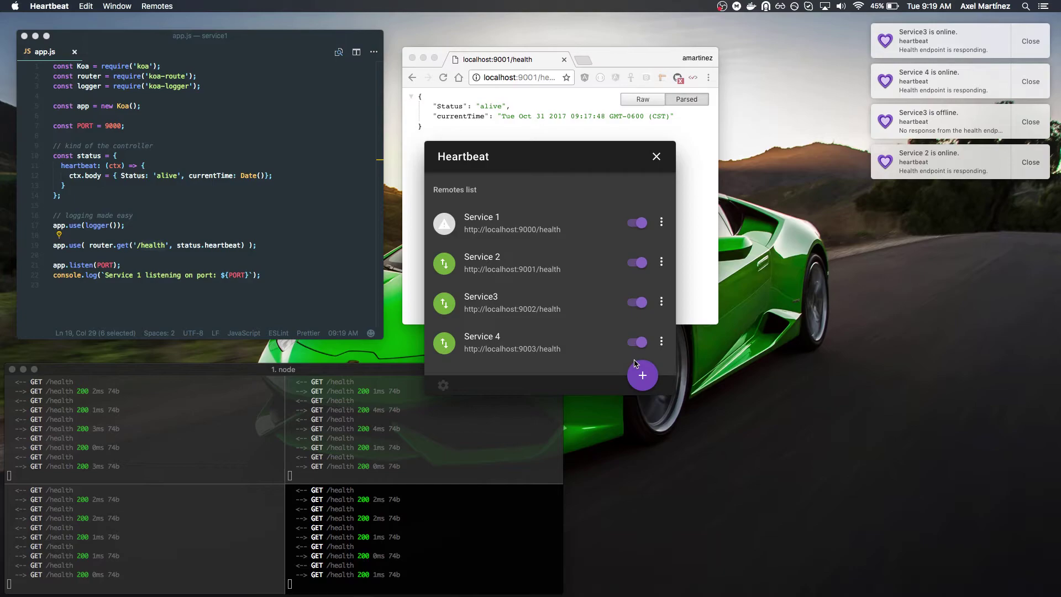
Open the global settings, select the ping interval, switch Notifications off and on, toggle Sound, and save.
{"action": "left_click", "coordinate": [443, 385]}
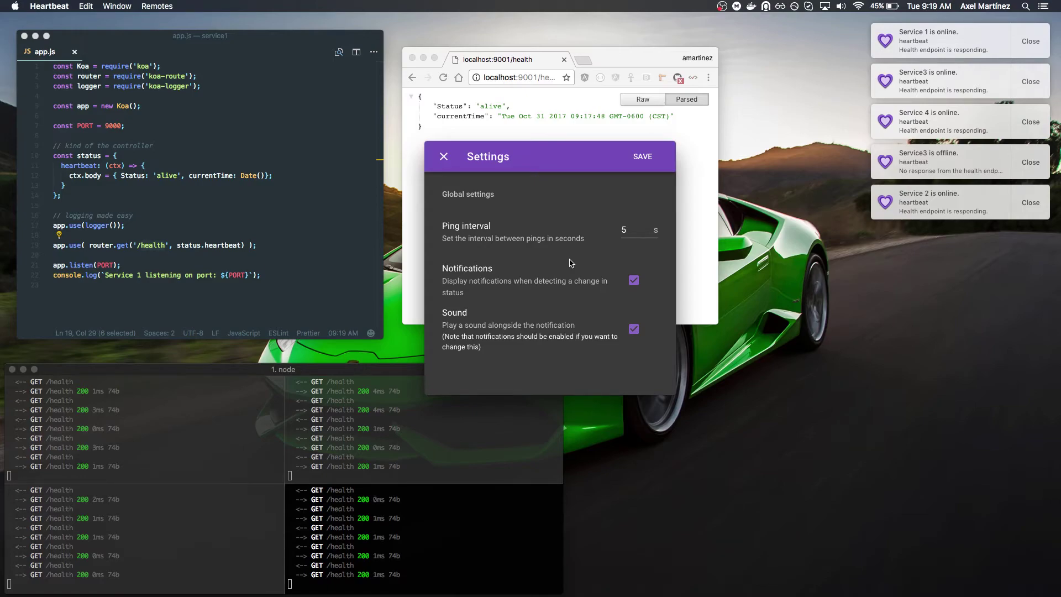
{"action": "double_click", "coordinate": [644, 231]}
{"action": "left_click", "coordinate": [634, 280]}
{"action": "left_click", "coordinate": [634, 281]}
{"action": "left_click", "coordinate": [634, 334]}
{"action": "left_click", "coordinate": [642, 157]}
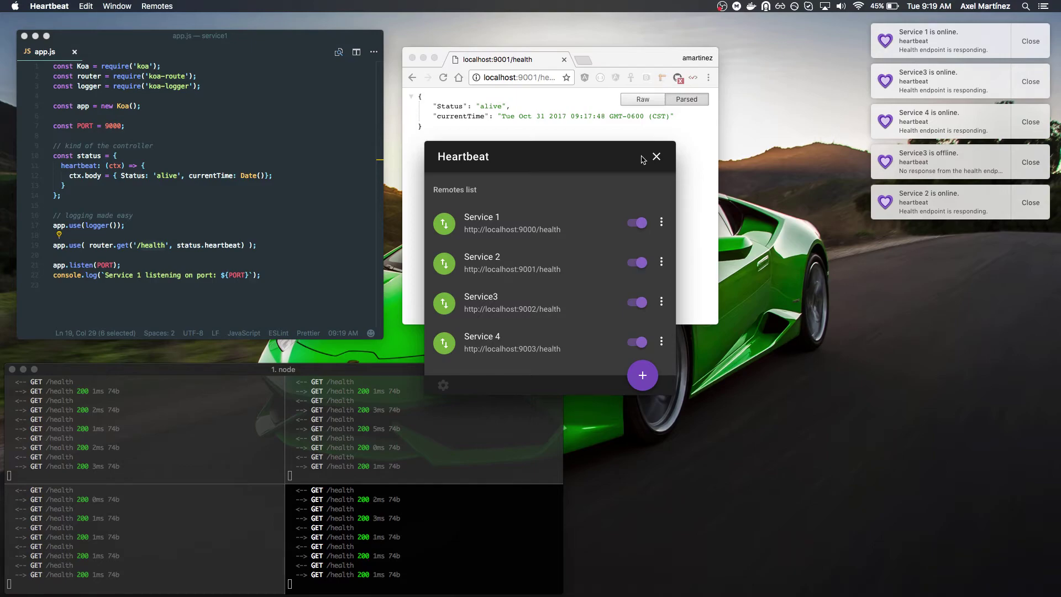
Edit the Service 1 remote, change its alias to "Service 1 new name", and save it.
{"action": "left_click", "coordinate": [662, 222]}
{"action": "left_click", "coordinate": [652, 239]}
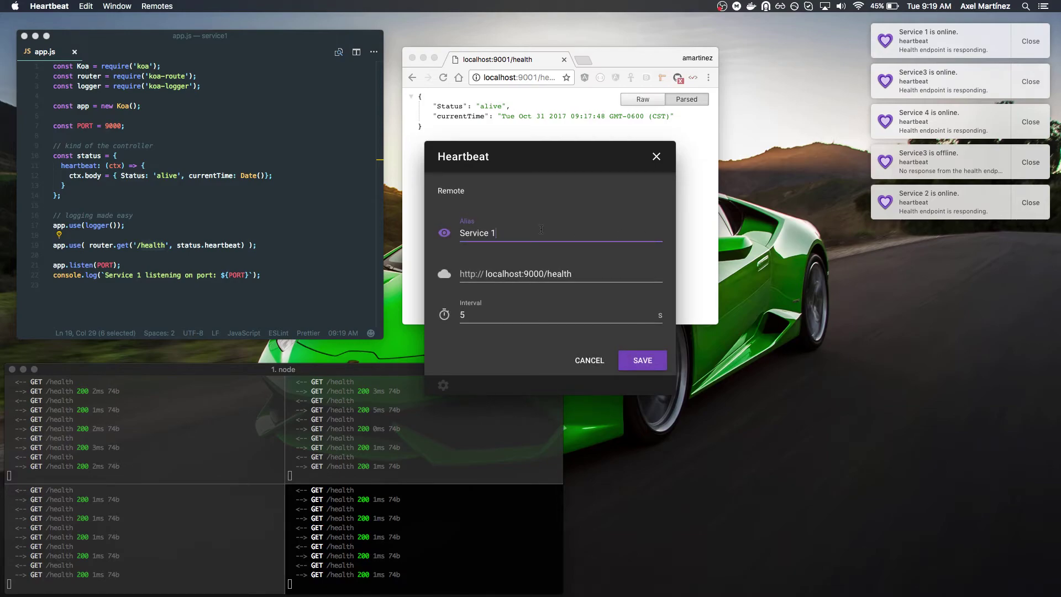
{"action": "type", "text": "new name"}
{"action": "left_click", "coordinate": [544, 274]}
{"action": "double_click", "coordinate": [510, 313]}
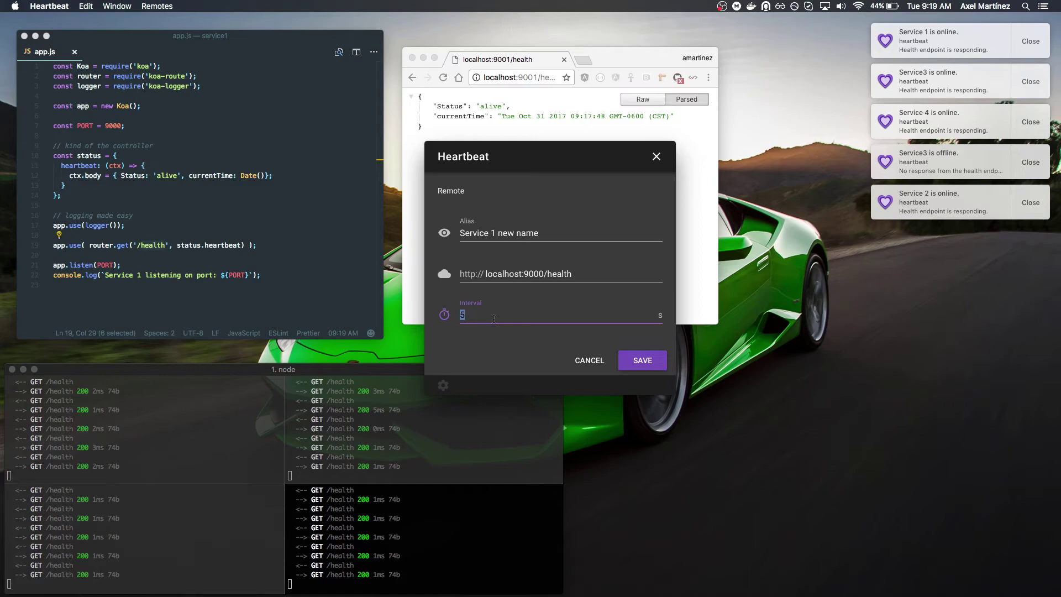
{"action": "left_click", "coordinate": [635, 360]}
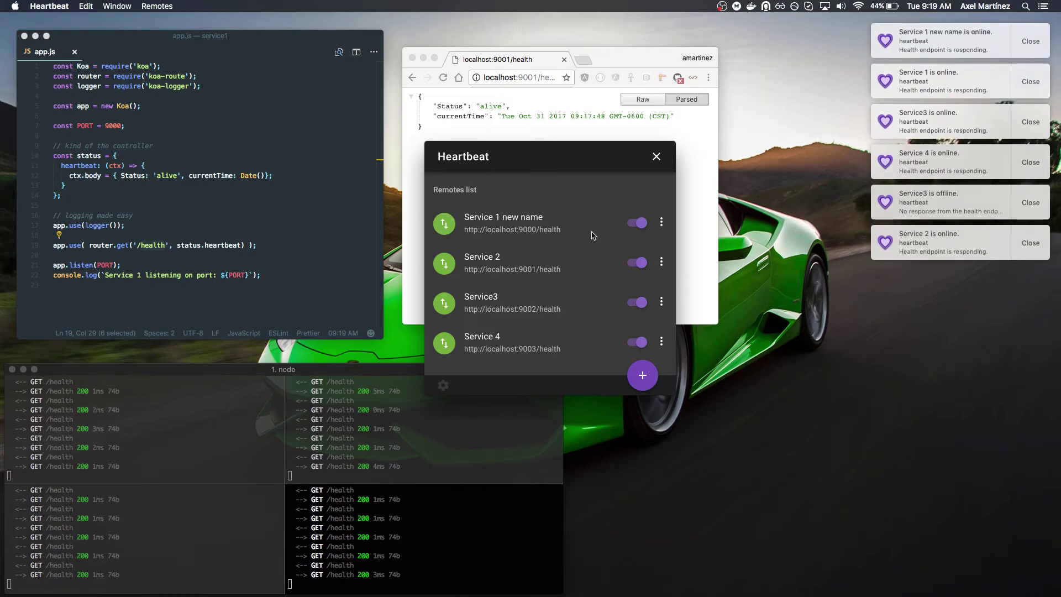
{"action": "left_click", "coordinate": [171, 7]}
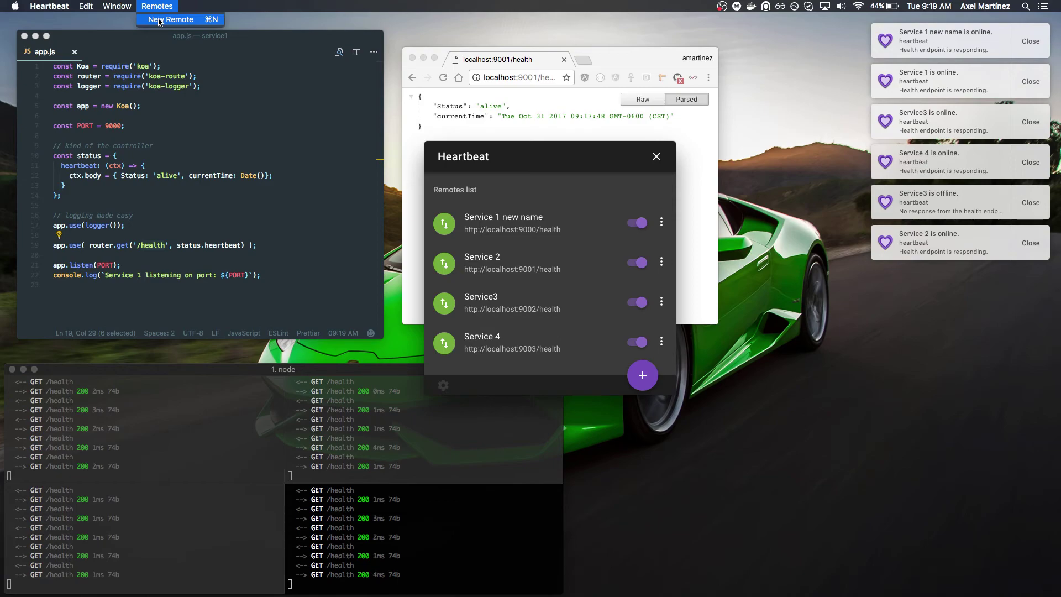
{"action": "left_click", "coordinate": [159, 20]}
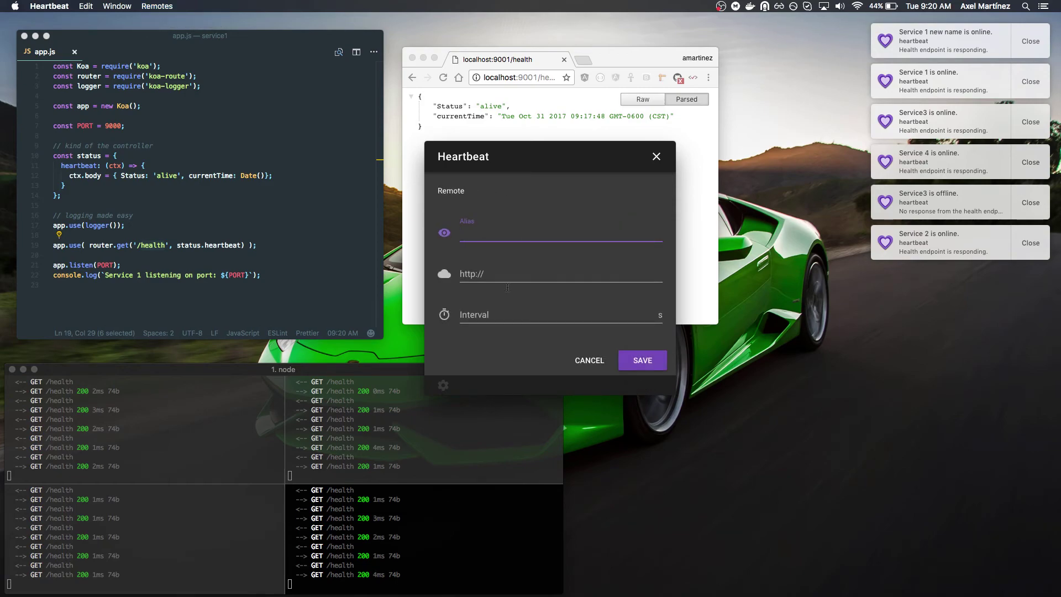
{"action": "left_click", "coordinate": [589, 360]}
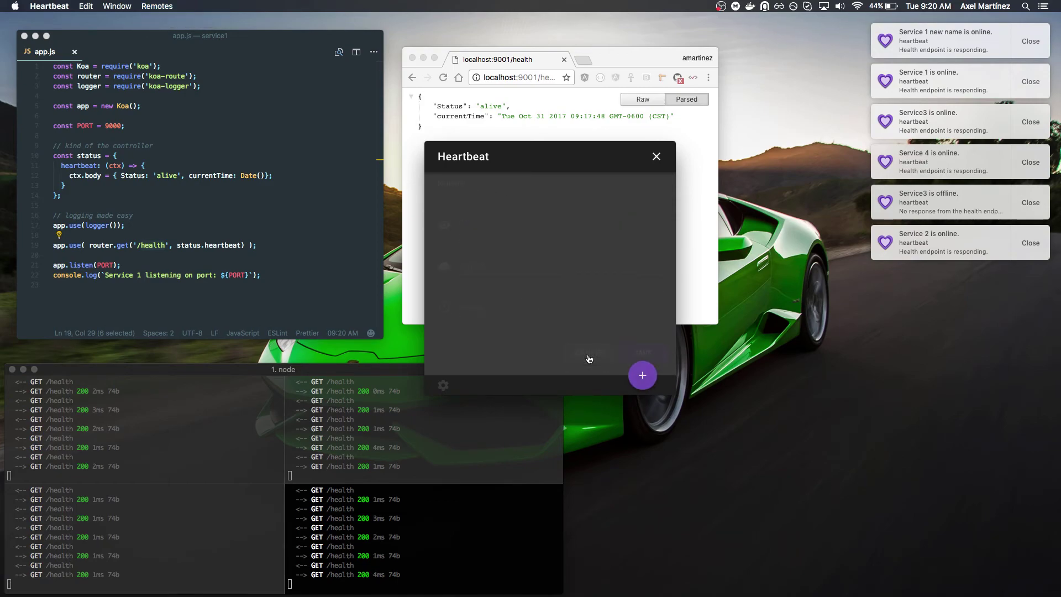
{"action": "left_click", "coordinate": [160, 6]}
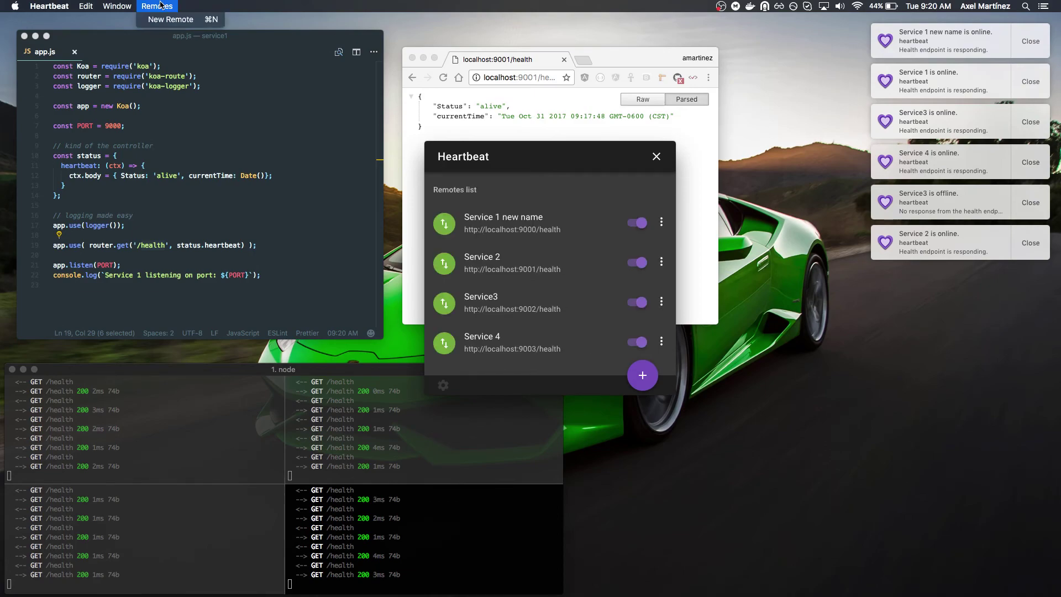
{"action": "left_click", "coordinate": [594, 180]}
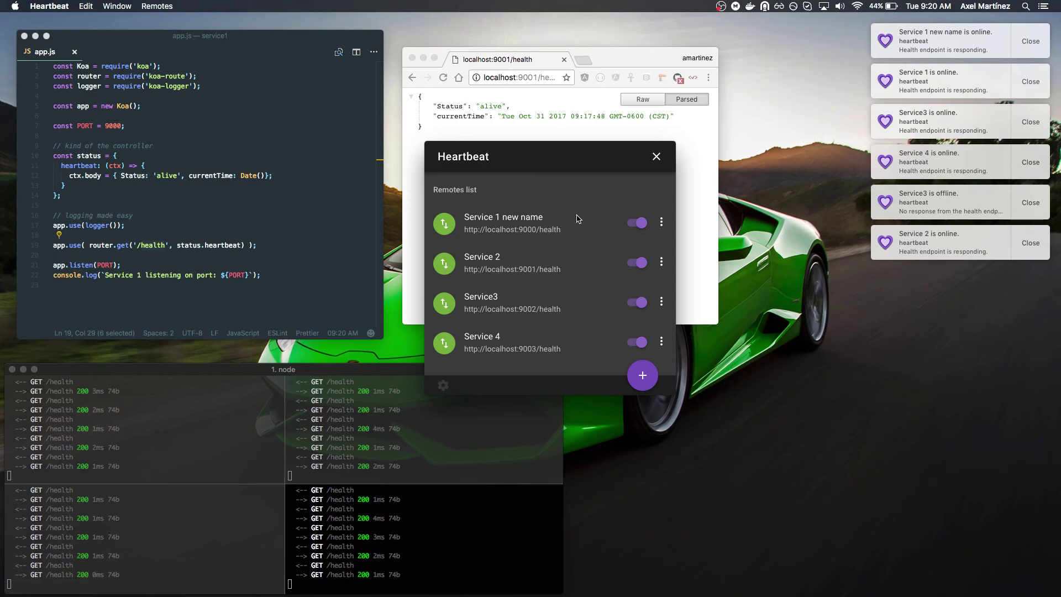
{"action": "key", "text": "super+n"}
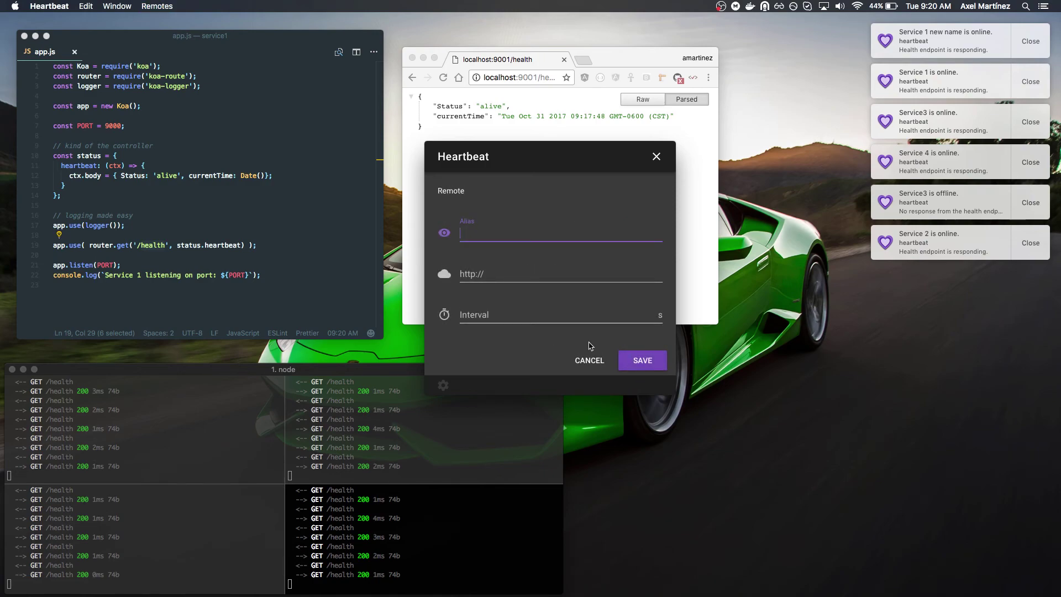
{"action": "left_click", "coordinate": [587, 361]}
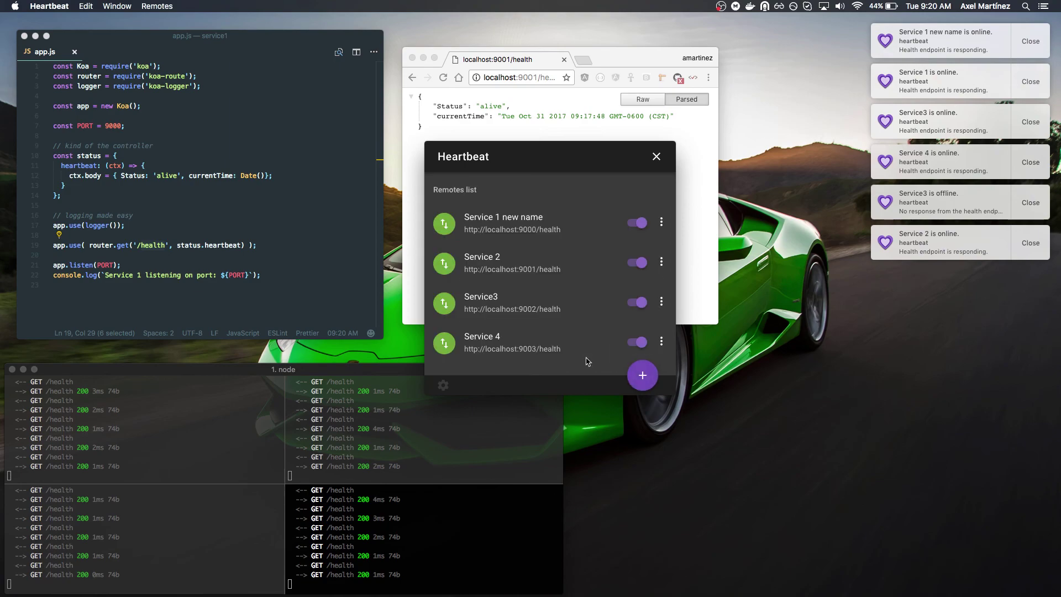